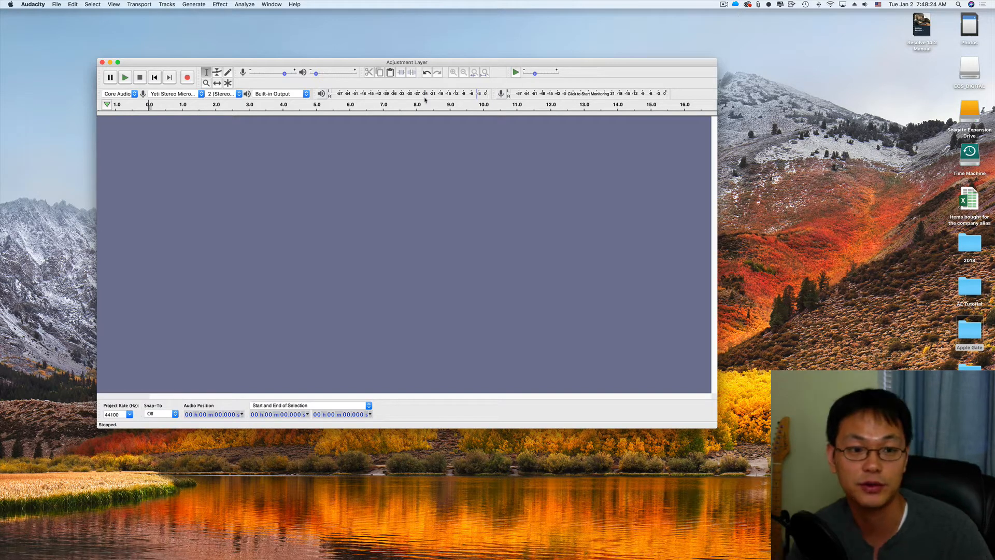
left_click_drag(291, 64, 323, 62)
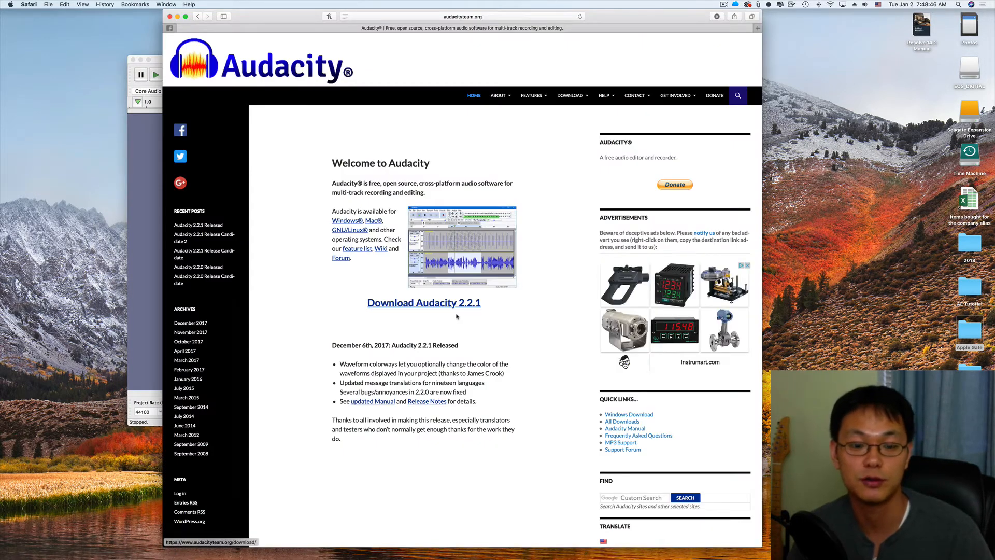
left_click(414, 308)
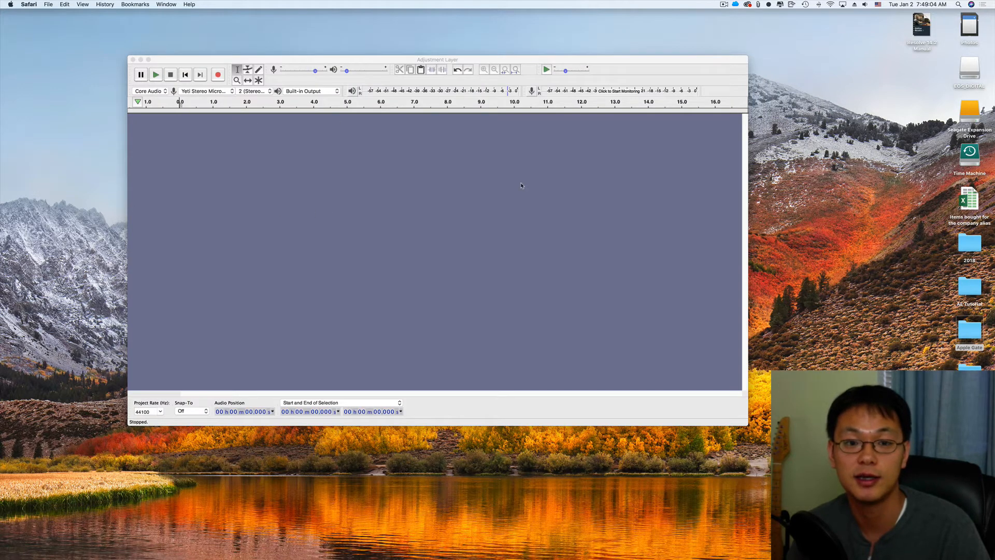
left_click_drag(556, 59, 499, 63)
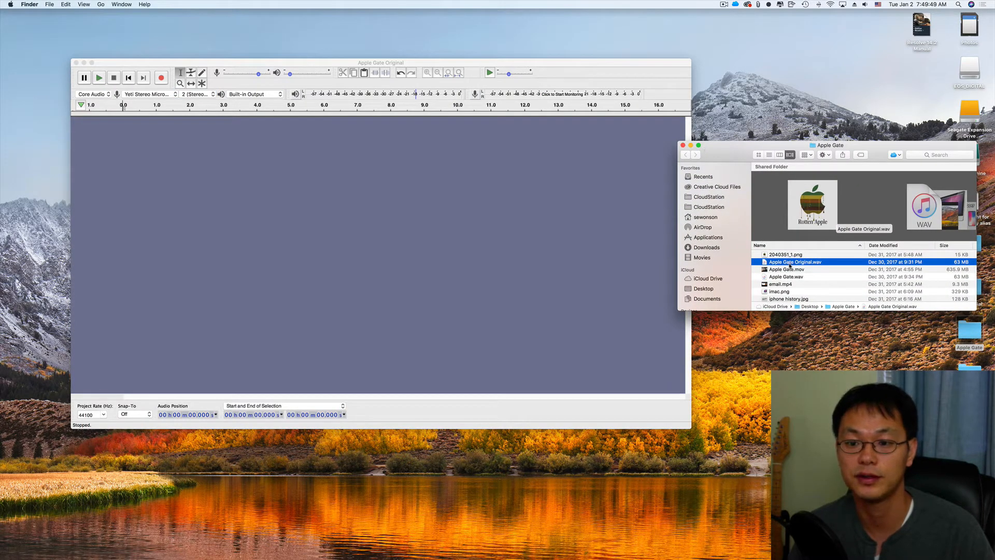
Step: Import Apple Gate Original.wav into the project from the Finder window and briefly play it back
left_click_drag(764, 258, 265, 234)
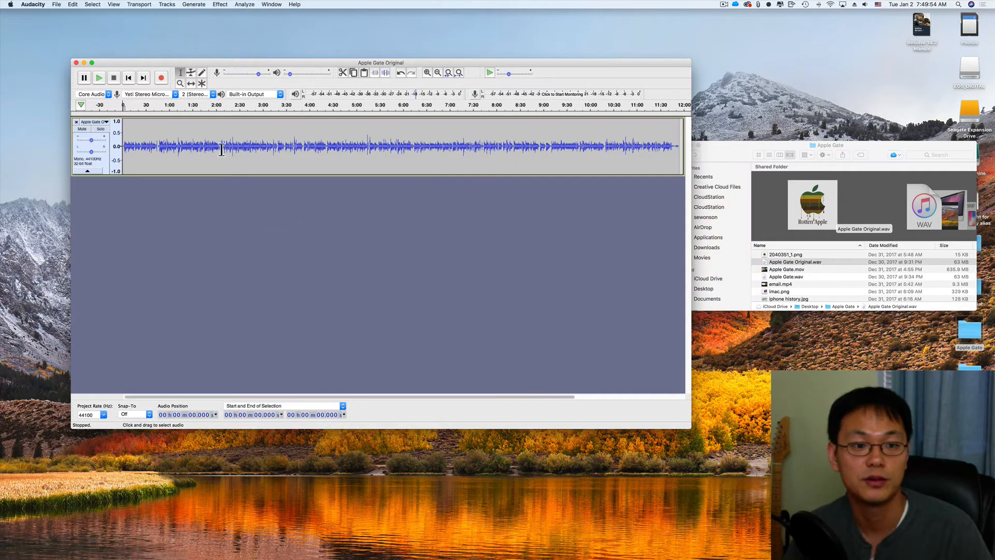
left_click(166, 145)
key("space")
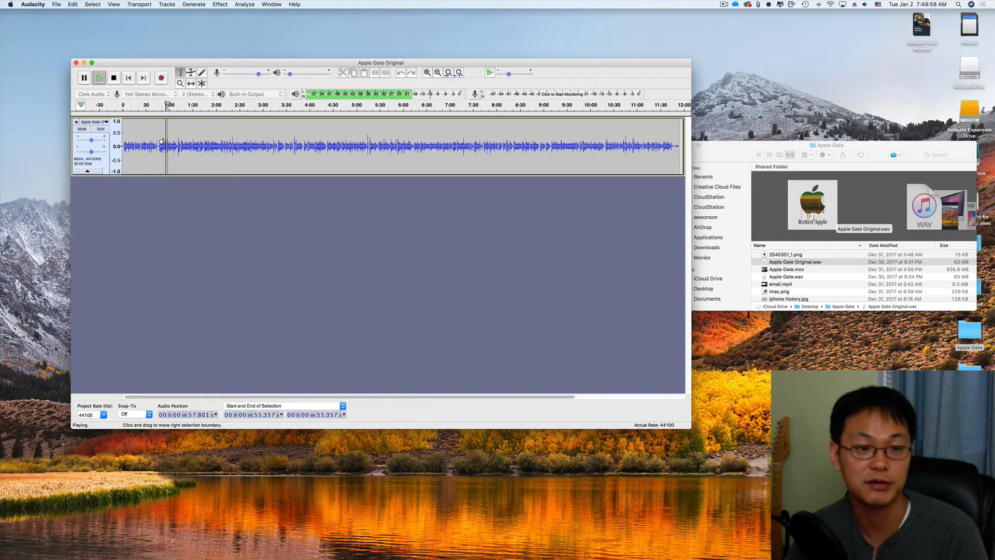
key("space")
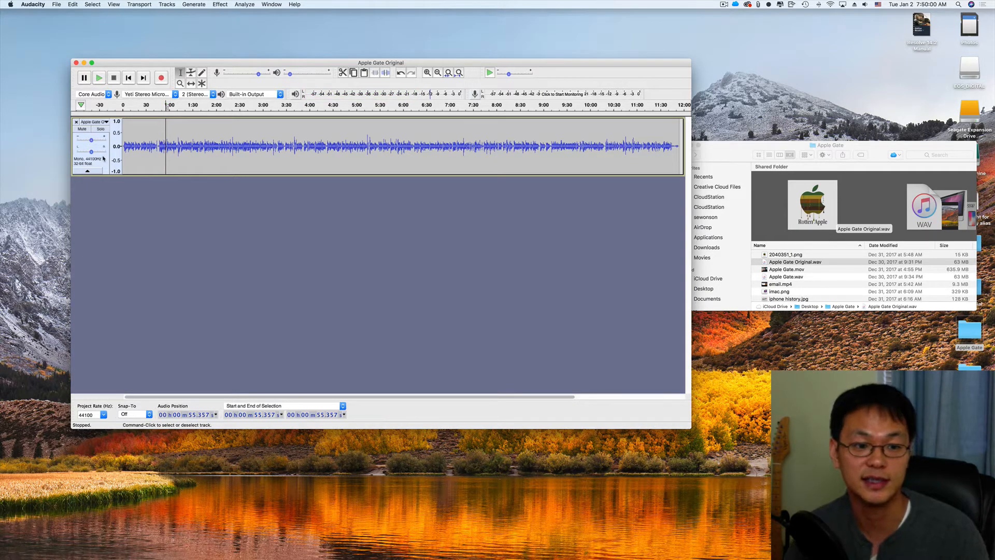
Step: Select all audio, open the Equalization effect and flatten its curve
key("super+a")
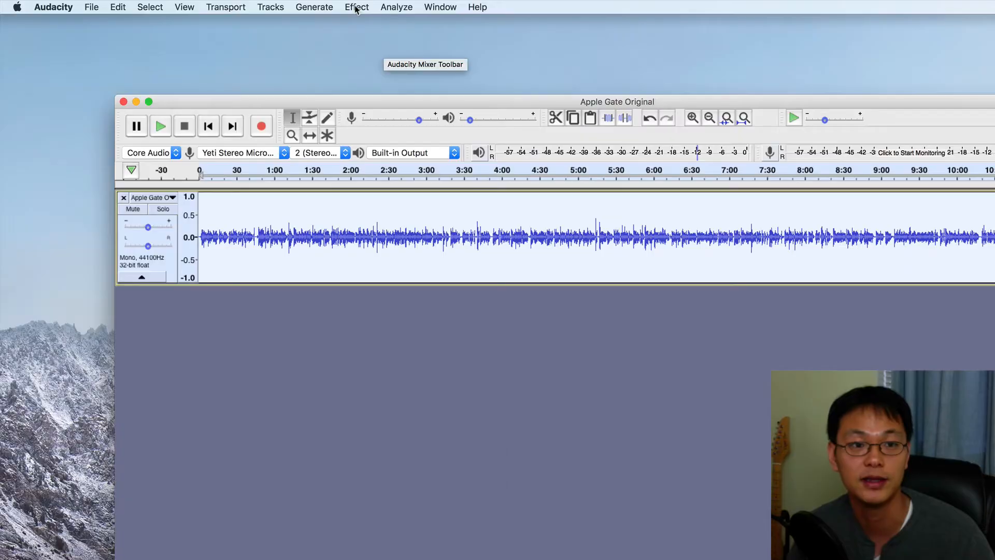
left_click(220, 5)
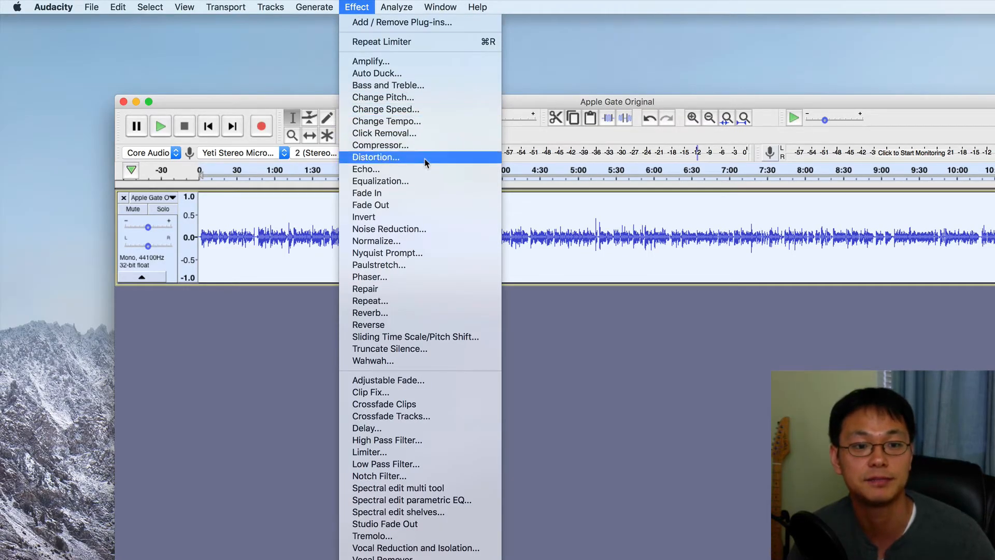
left_click(416, 179)
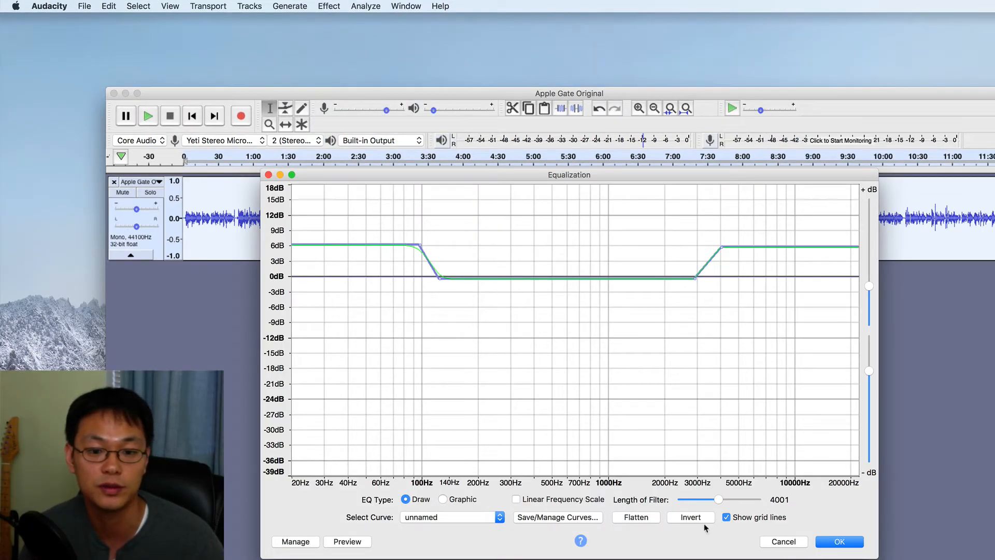
left_click(636, 518)
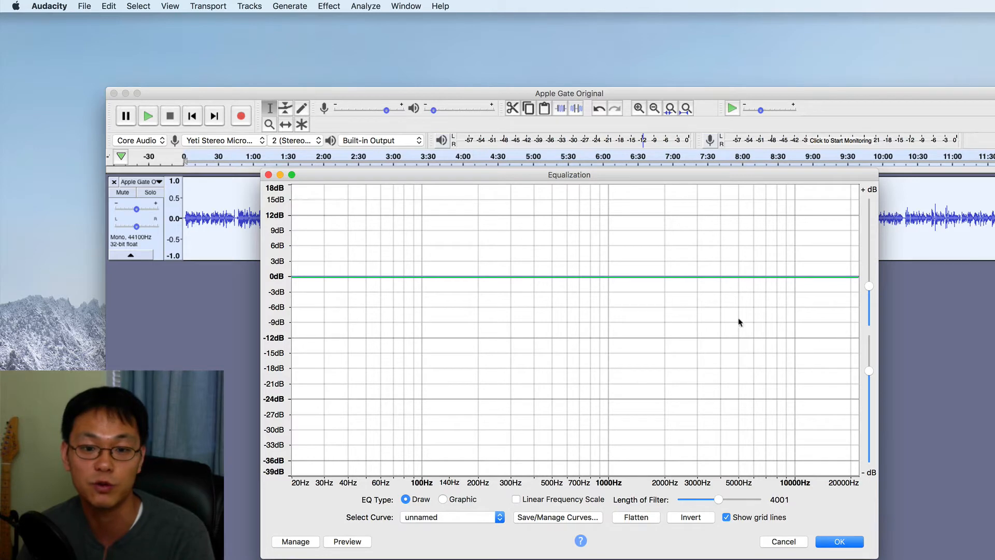
Step: Add curve points near 100 Hz and raise the low frequencies below 100 Hz by about 6 dB
left_click(436, 279)
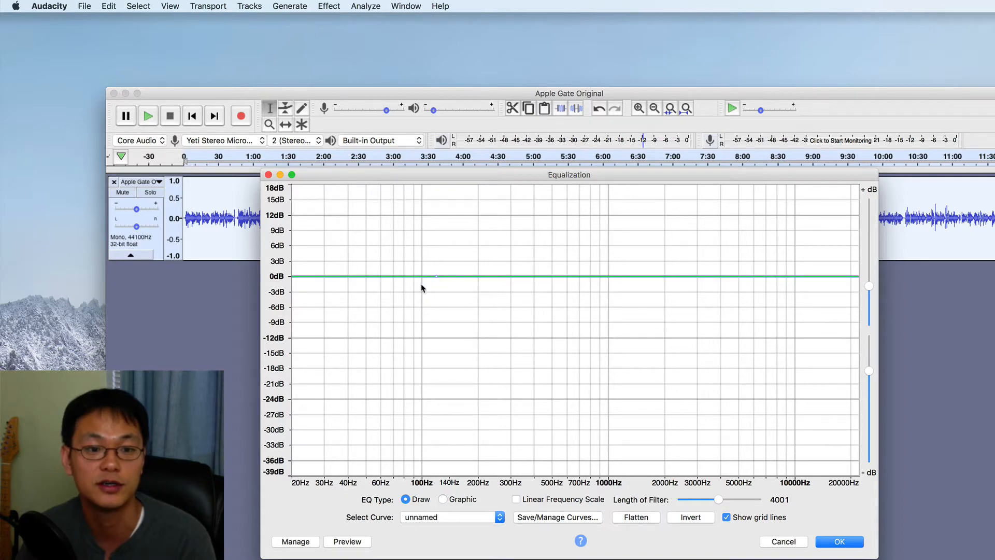
left_click(423, 278)
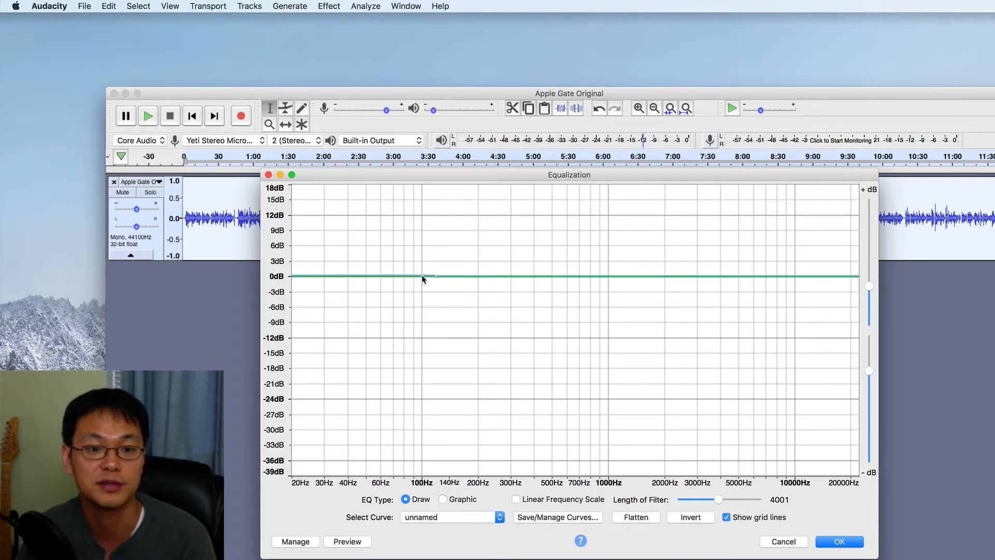
left_click_drag(422, 279, 421, 248)
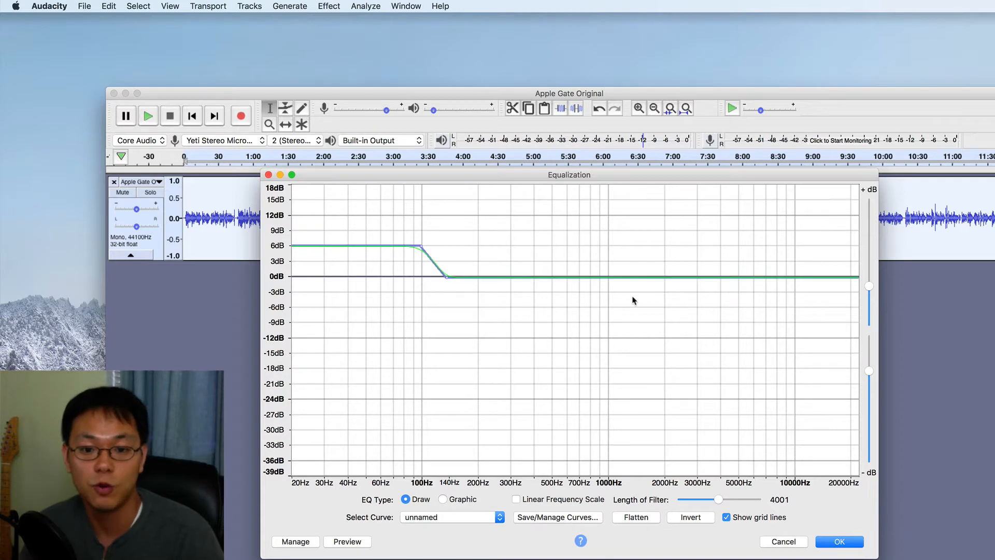
Step: Add curve points near 3000–4000 Hz, raise the highs above about 4000 Hz by about 6 dB, and apply the equalization
left_click(697, 278)
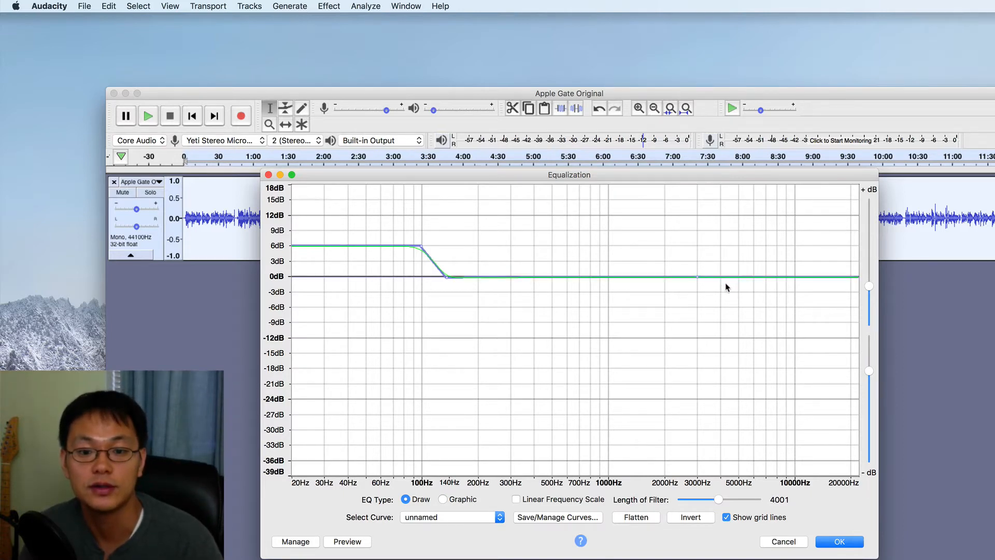
left_click(721, 277)
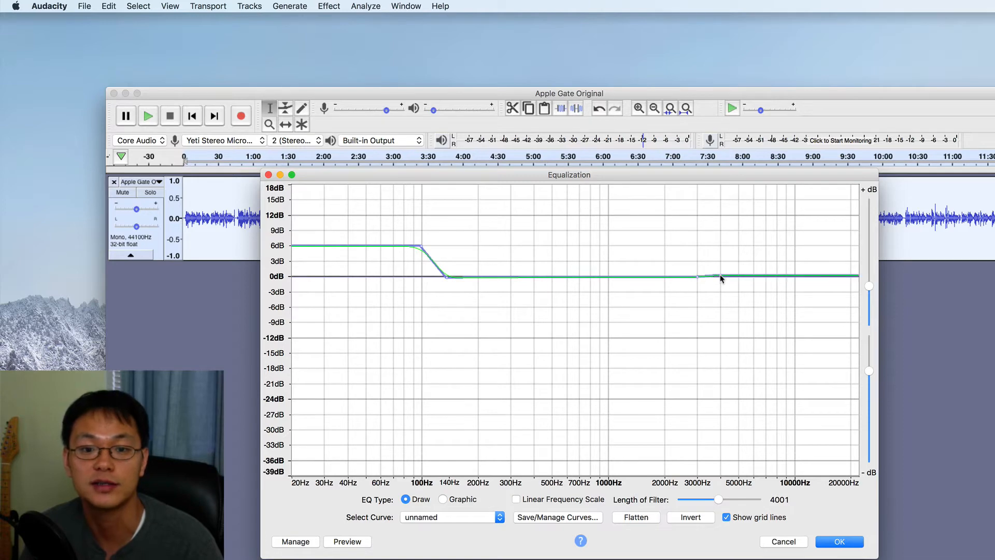
left_click_drag(721, 278, 721, 247)
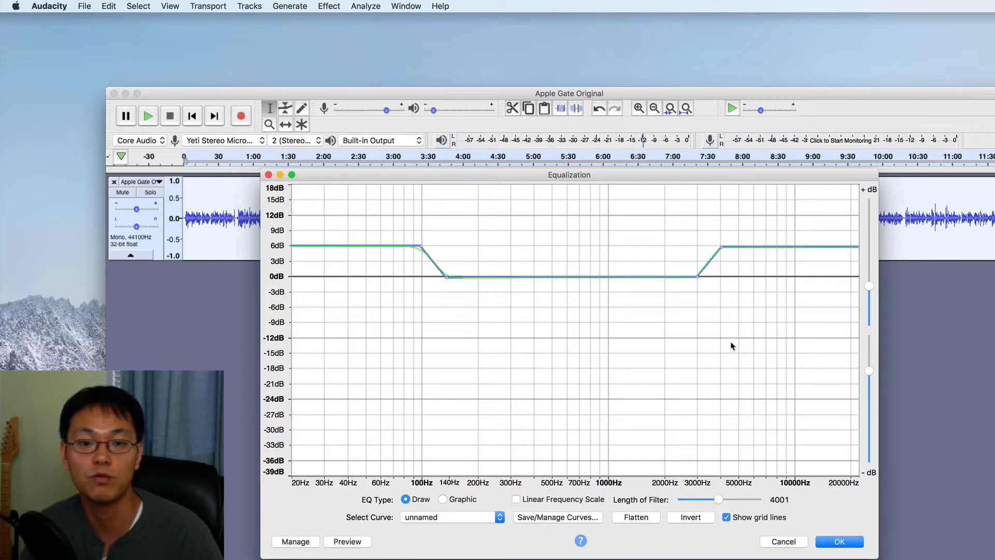
left_click(839, 542)
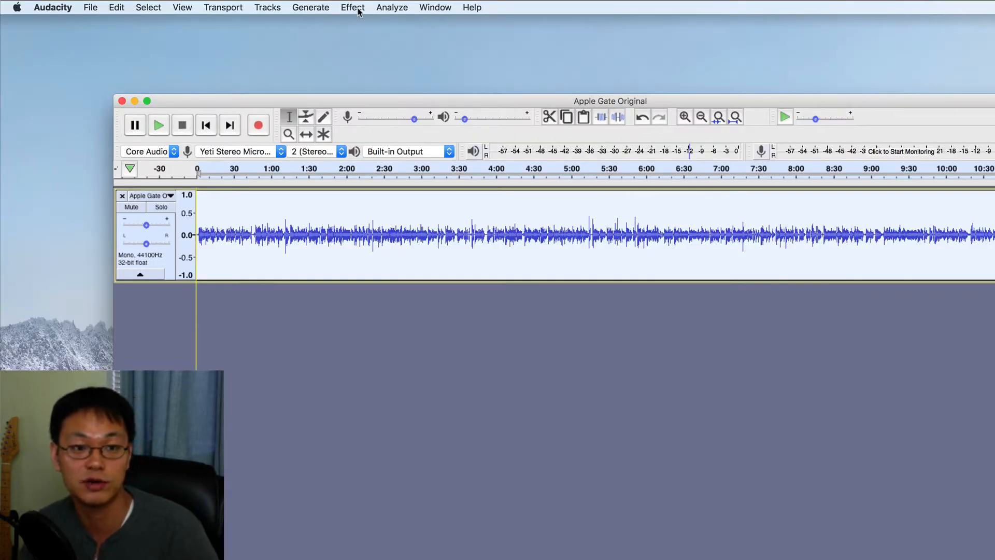
Step: Amplify the whole track to a new peak amplitude of -0.0 dB without clipping
left_click(357, 9)
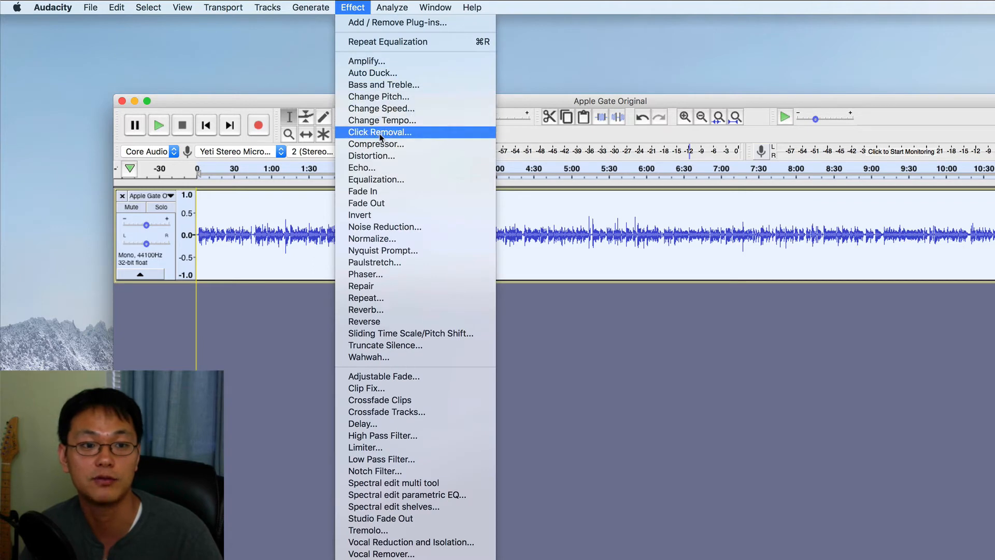
left_click(380, 61)
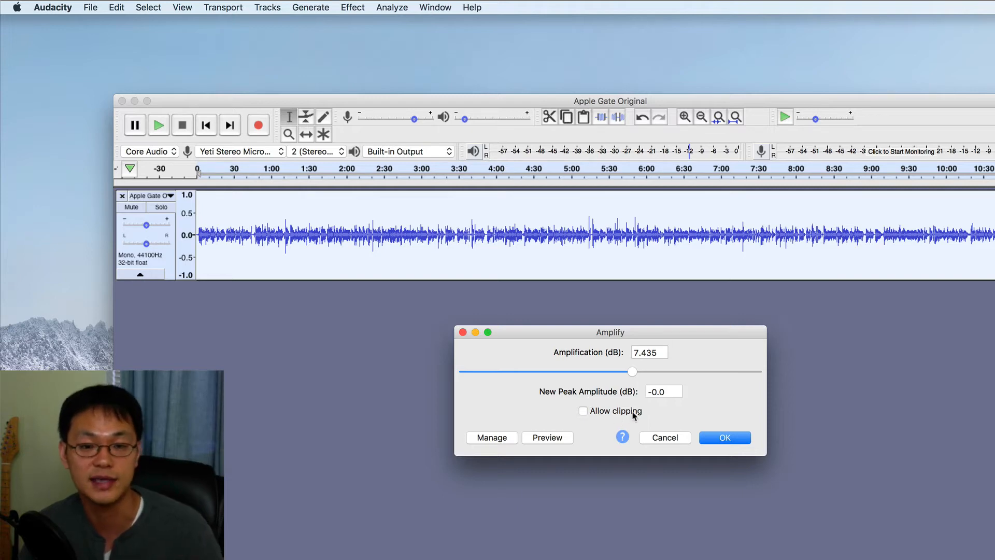
left_click(728, 438)
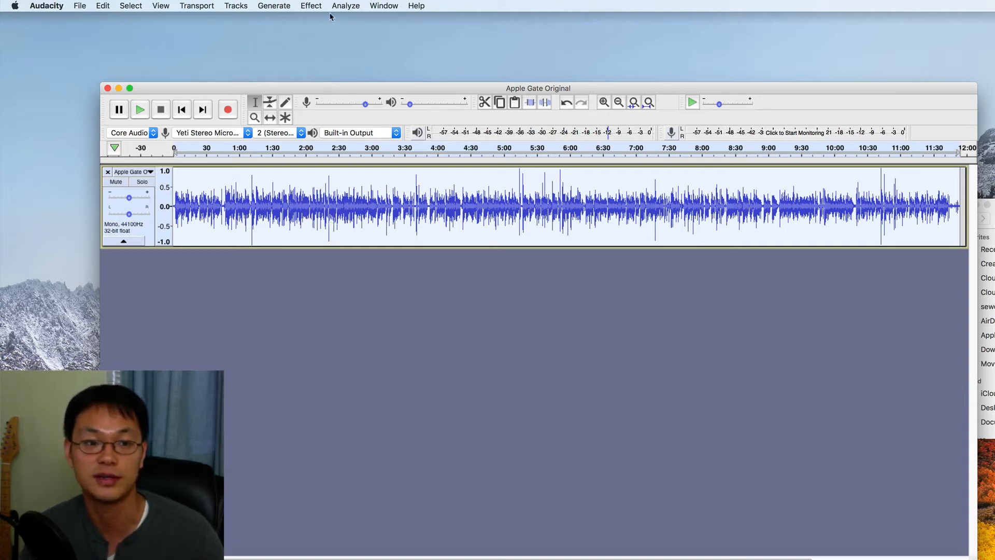
Step: Apply the Compressor with -30 dB threshold, -50 dB noise floor, 5:1 ratio and make-up gain to 0 dB
left_click(312, 7)
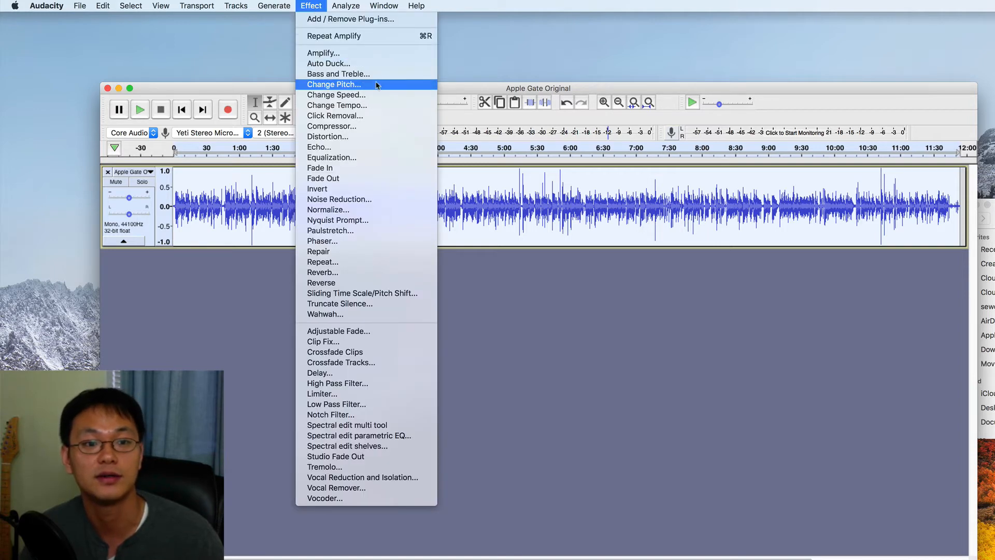
left_click(347, 128)
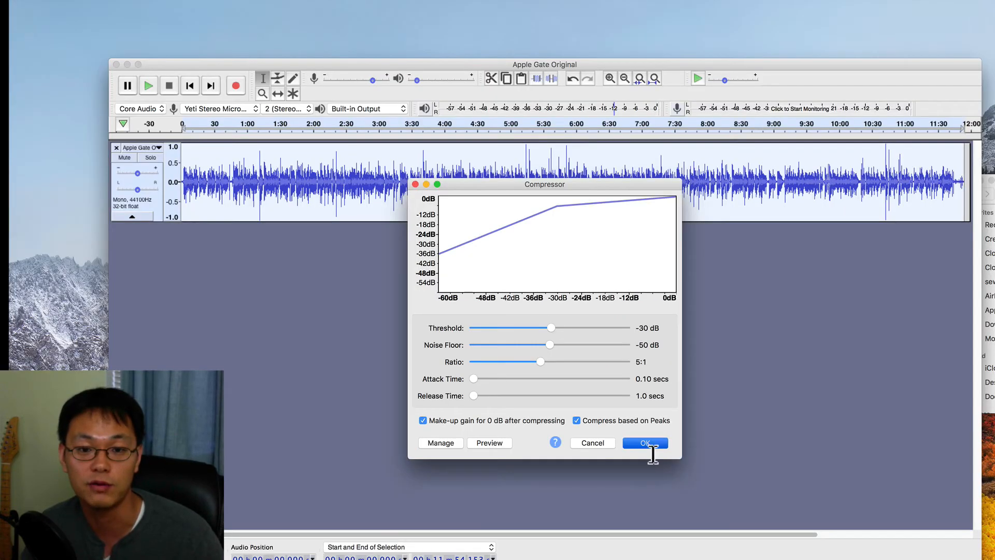
left_click(616, 477)
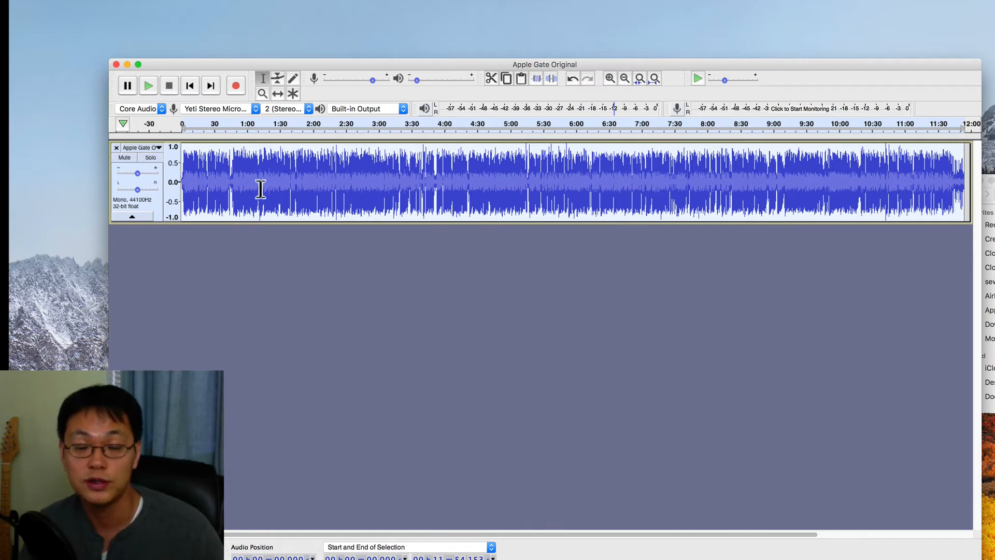
Step: Zoom into the first two minutes and listen to the passages around 45 and 53 seconds for background noise
key("super+1")
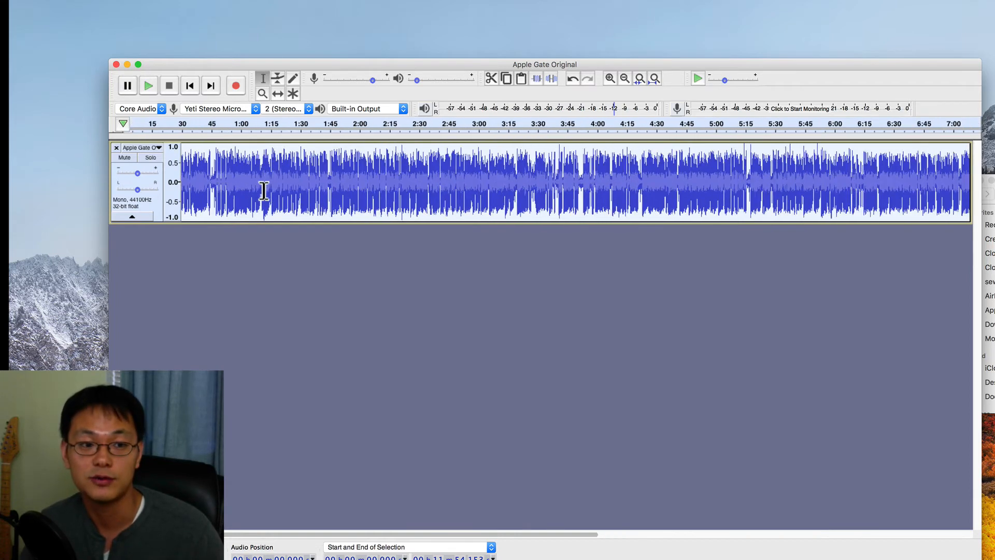
scroll(264, 191, "down", 2)
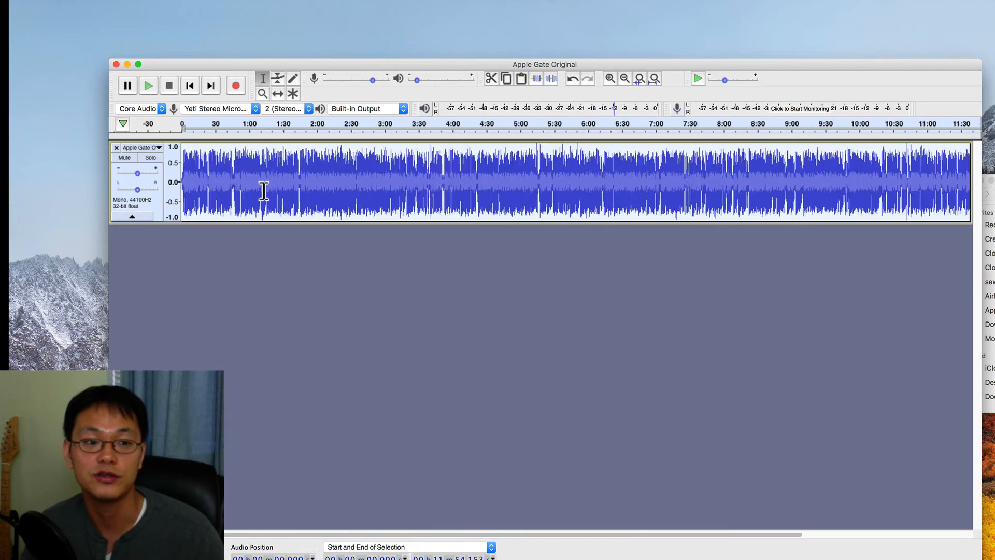
scroll(264, 191, "up", 2)
scroll(264, 191, "up", 2)
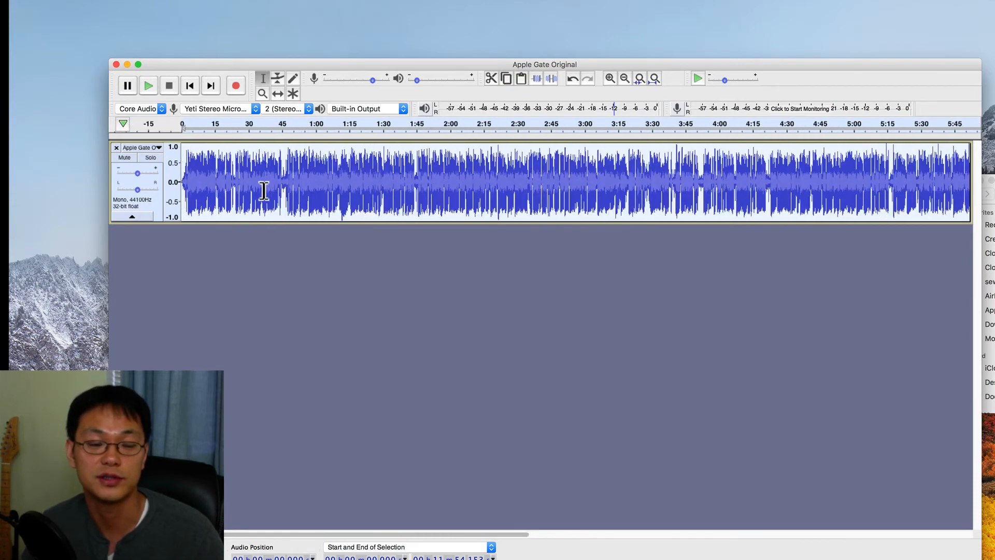
scroll(264, 191, "up", 3)
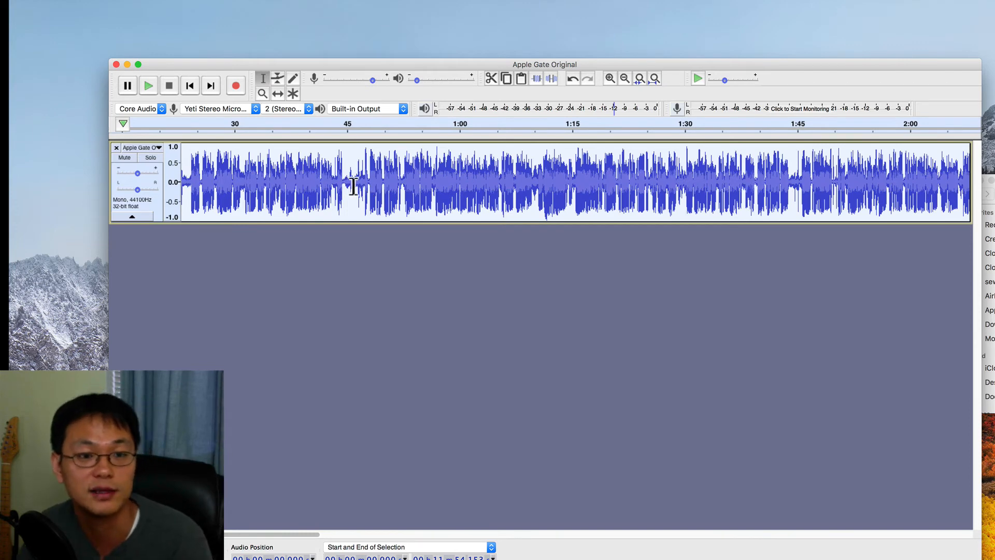
left_click(345, 182)
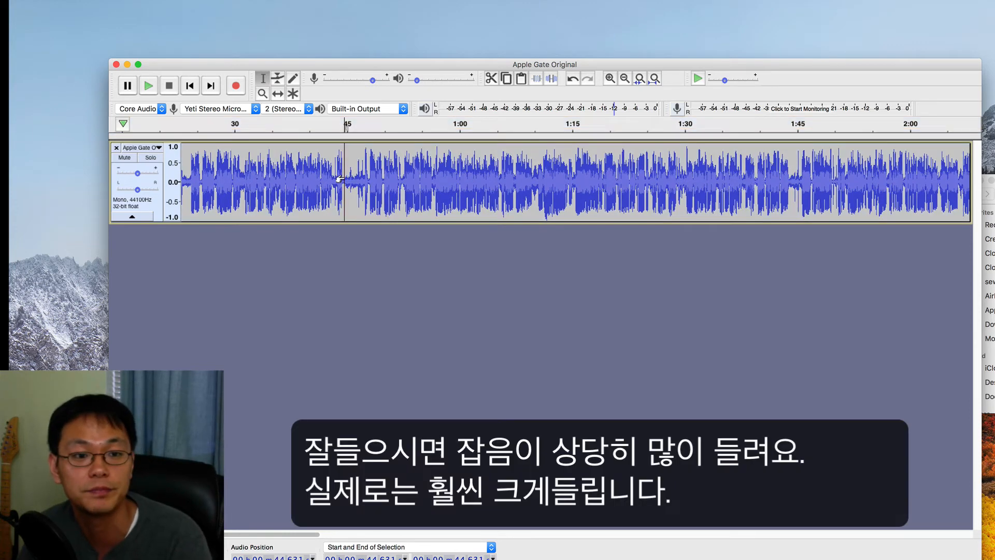
key("space")
key("space")
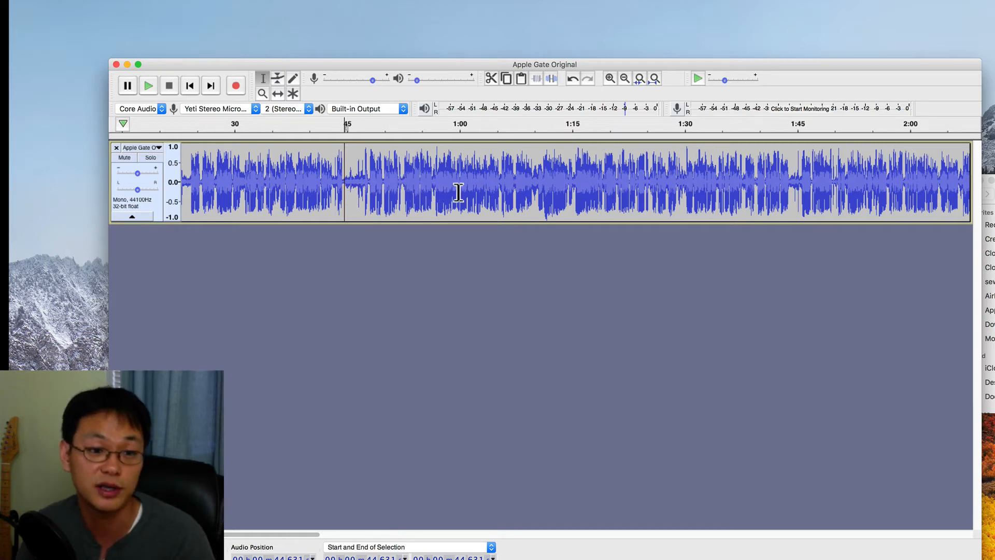
left_click(408, 187)
key("space")
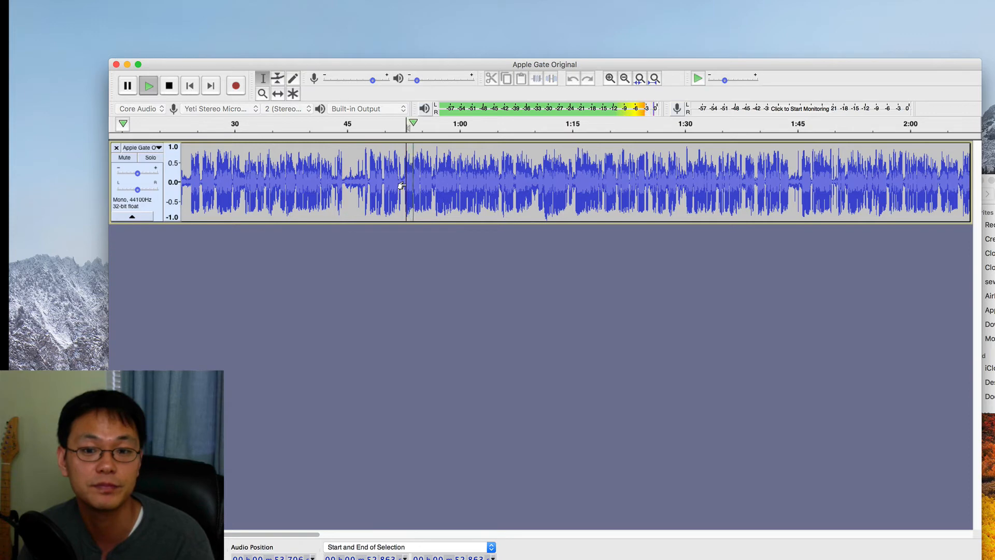
key("space")
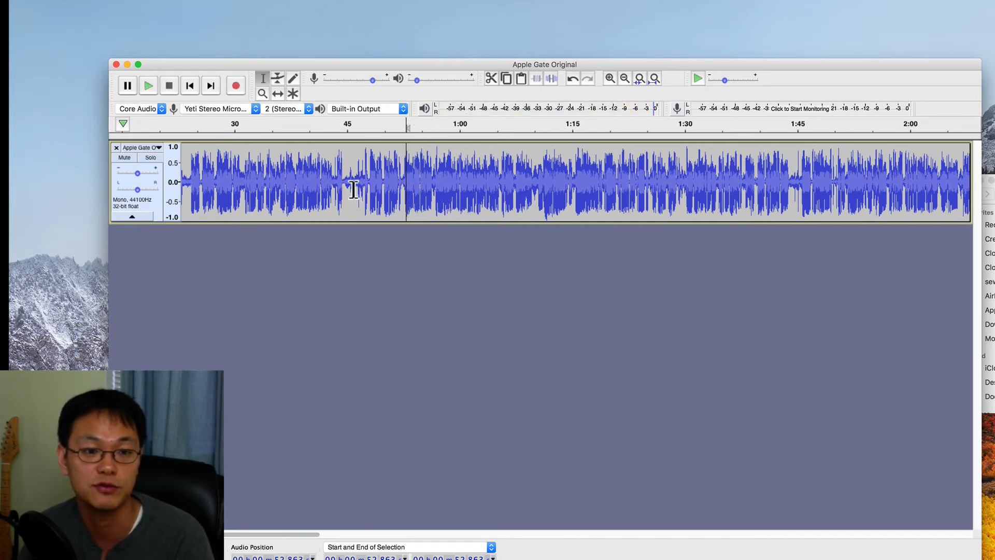
Step: Select the quiet stretch around 45 seconds and capture it as the noise profile in Noise Reduction
left_click_drag(345, 189, 358, 191)
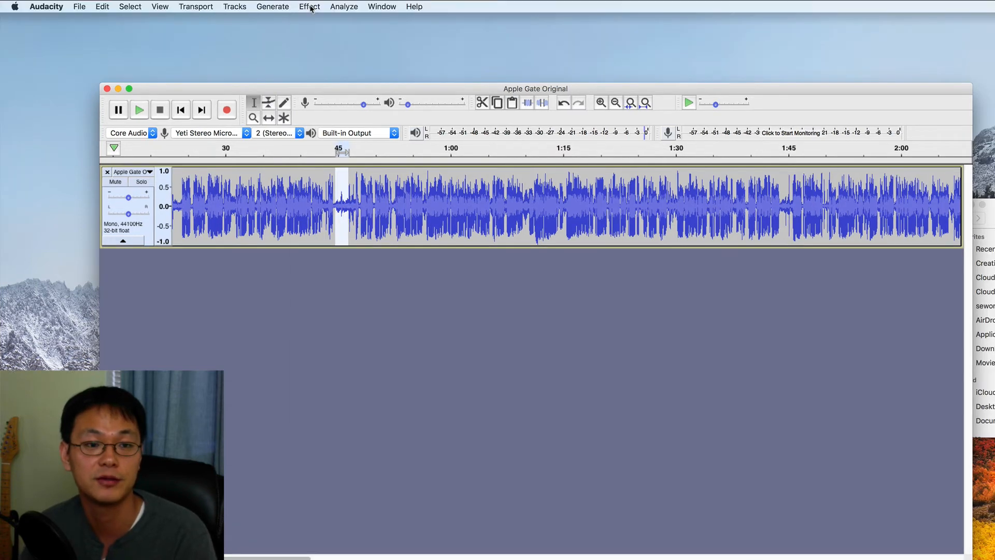
left_click(310, 7)
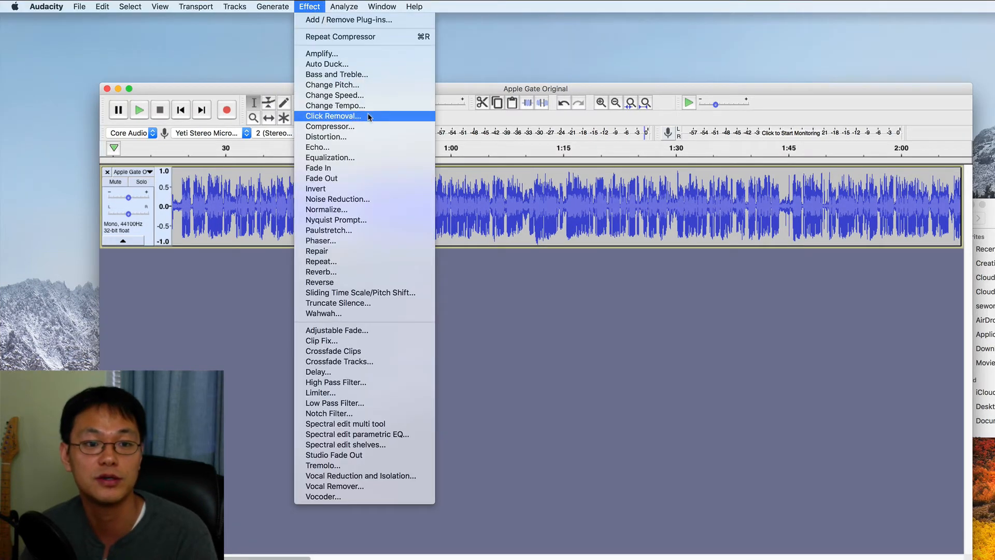
left_click(369, 199)
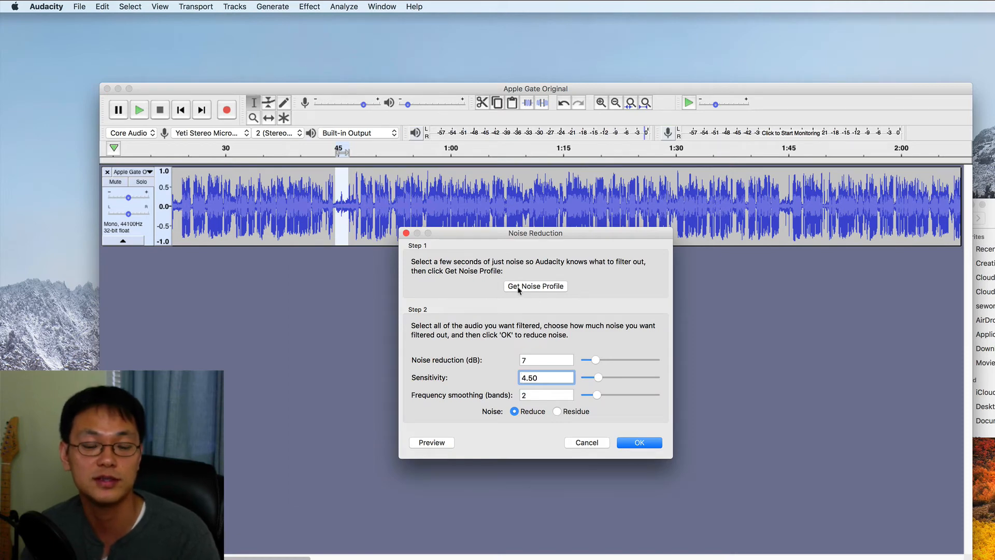
left_click(545, 288)
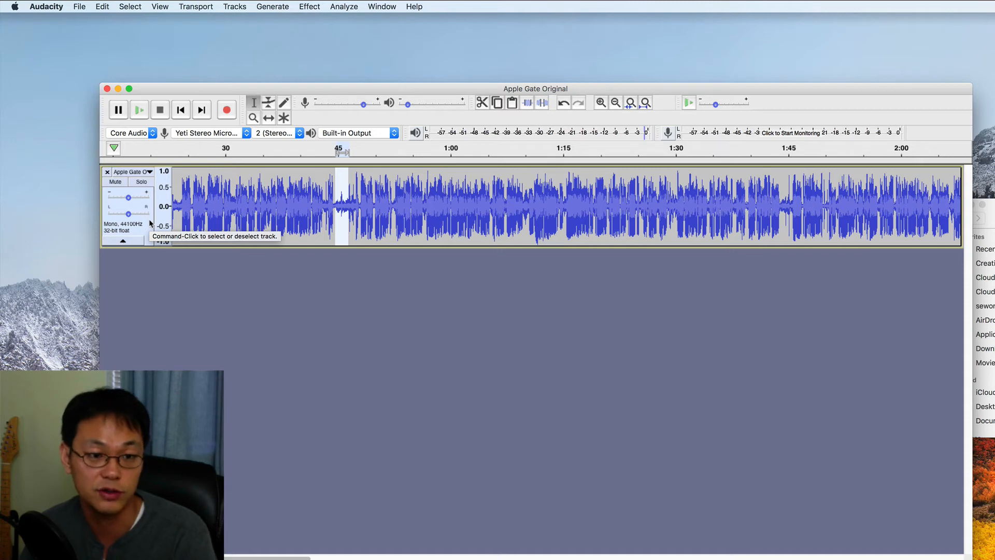
Step: Select the whole track and apply Noise Reduction with 7 dB reduction, sensitivity 4.50 and frequency smoothing of 2 bands
left_click(148, 218)
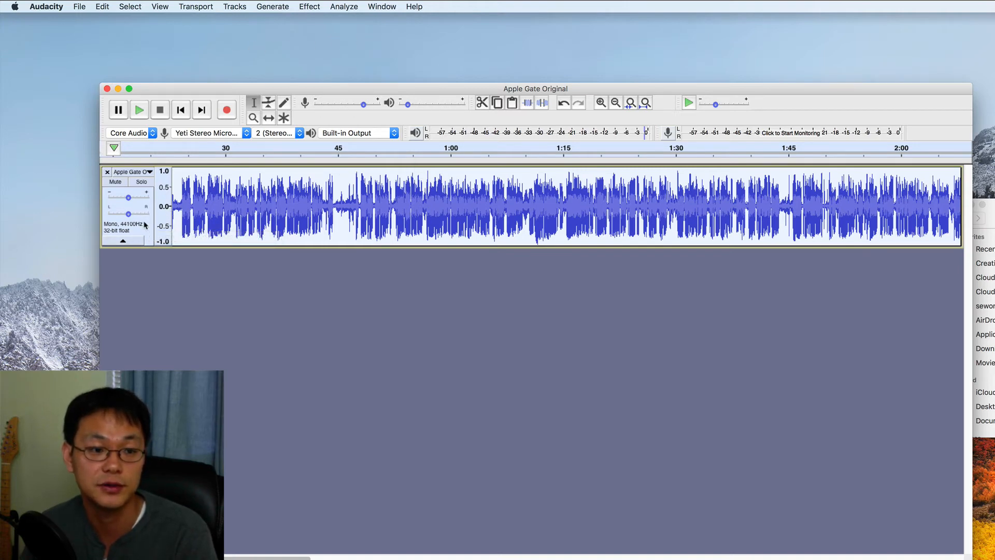
left_click(309, 6)
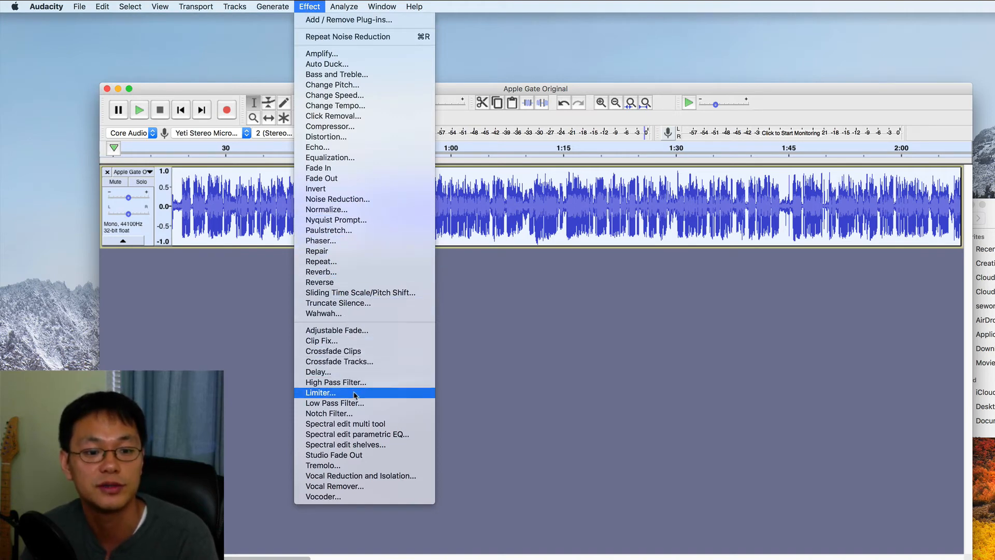
left_click(357, 203)
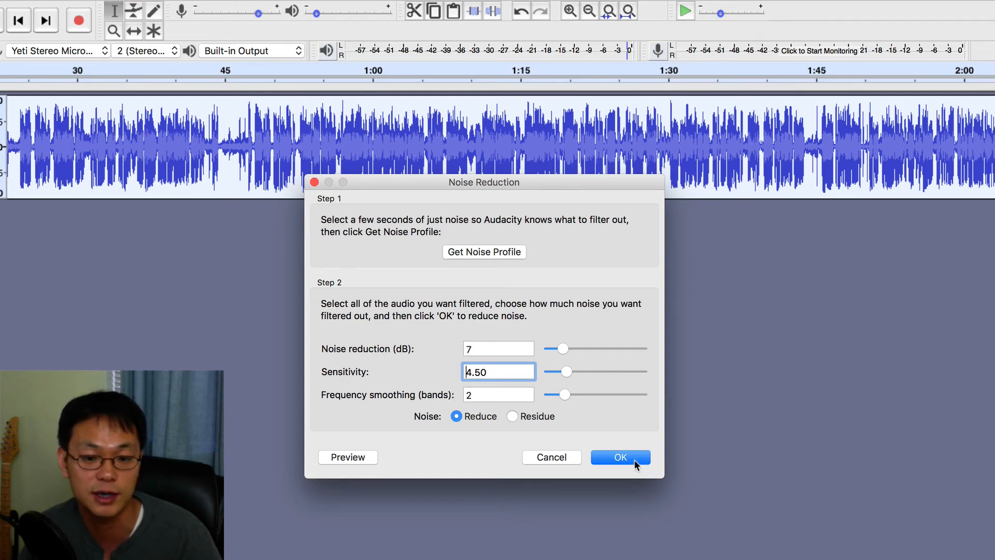
left_click(621, 458)
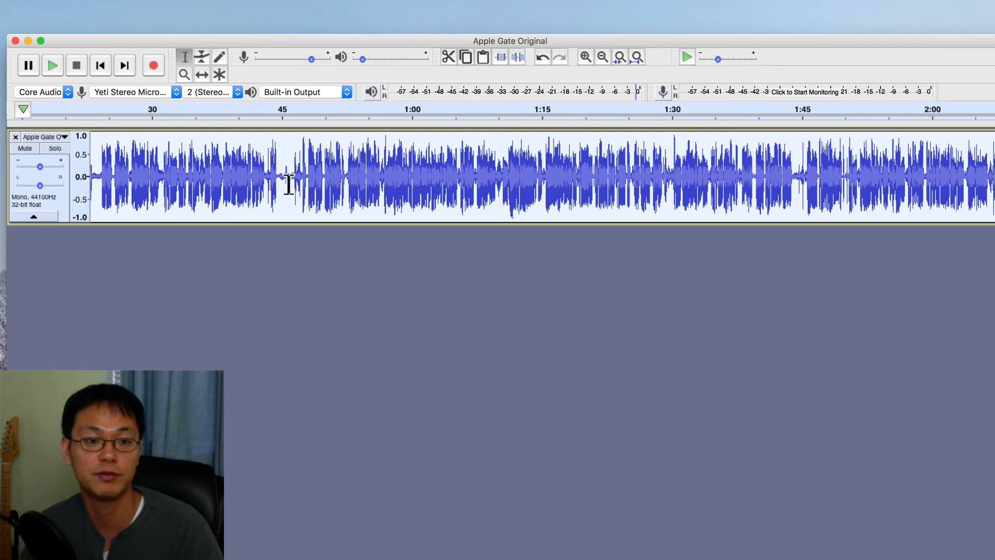
Step: Play back the passages around 45 and 53 seconds to hear the noise-reduced result
left_click(280, 178)
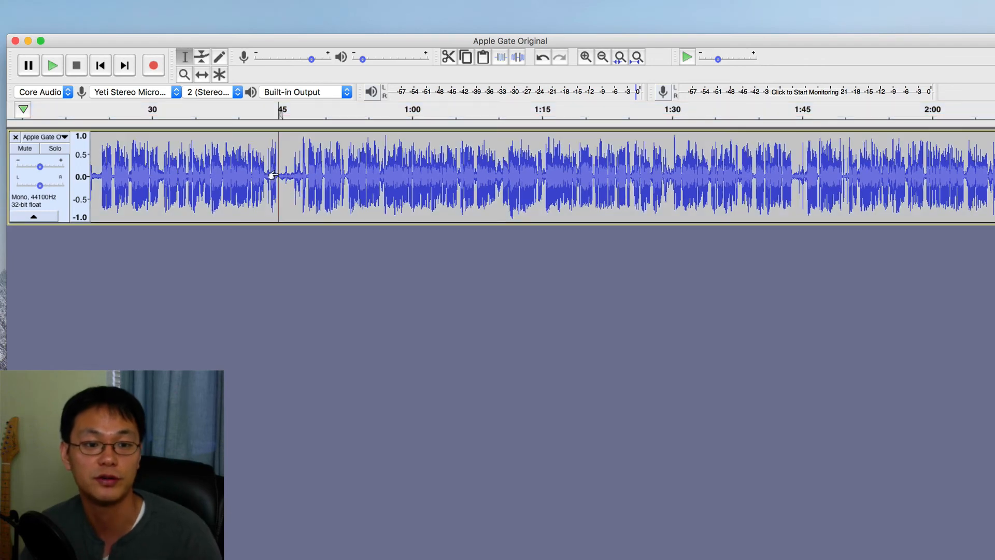
key("space")
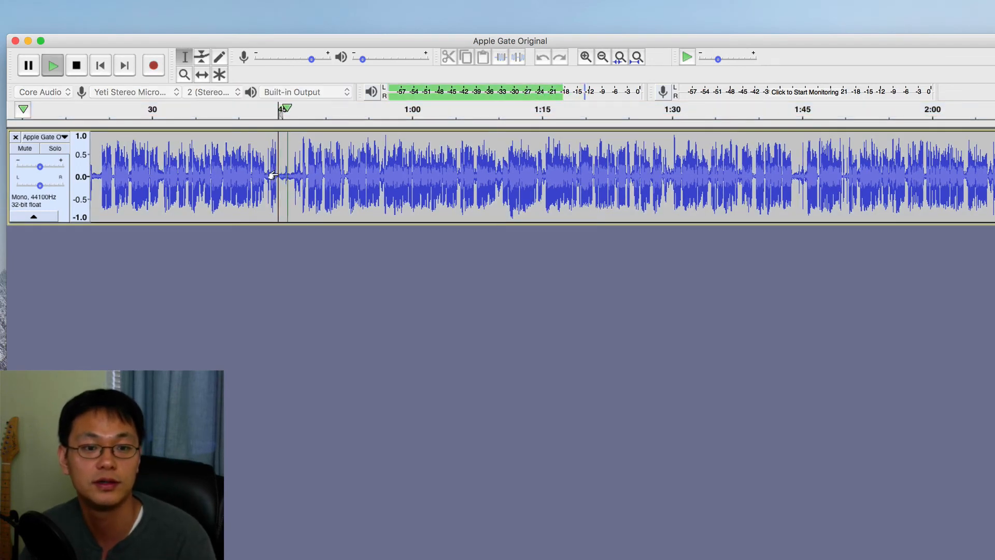
key("space")
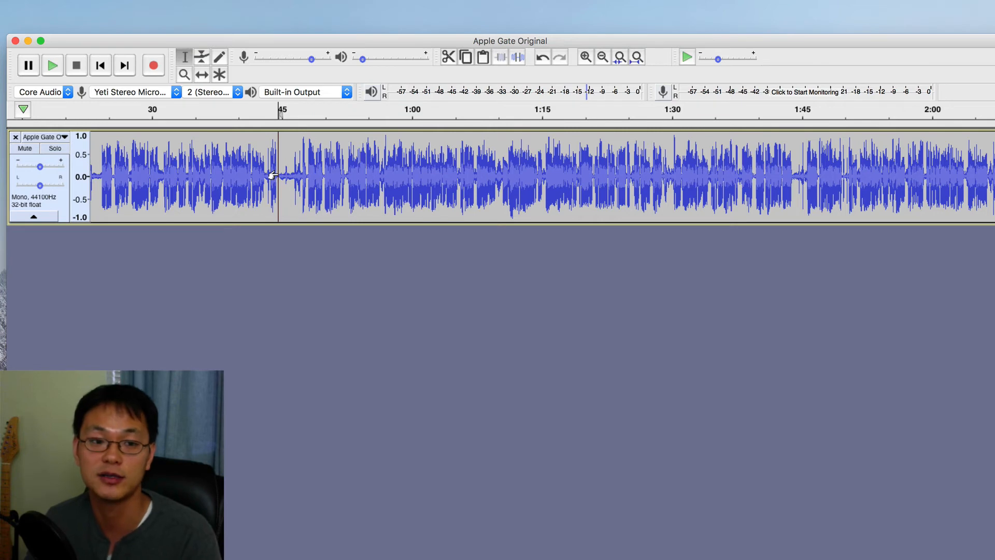
left_click(341, 179)
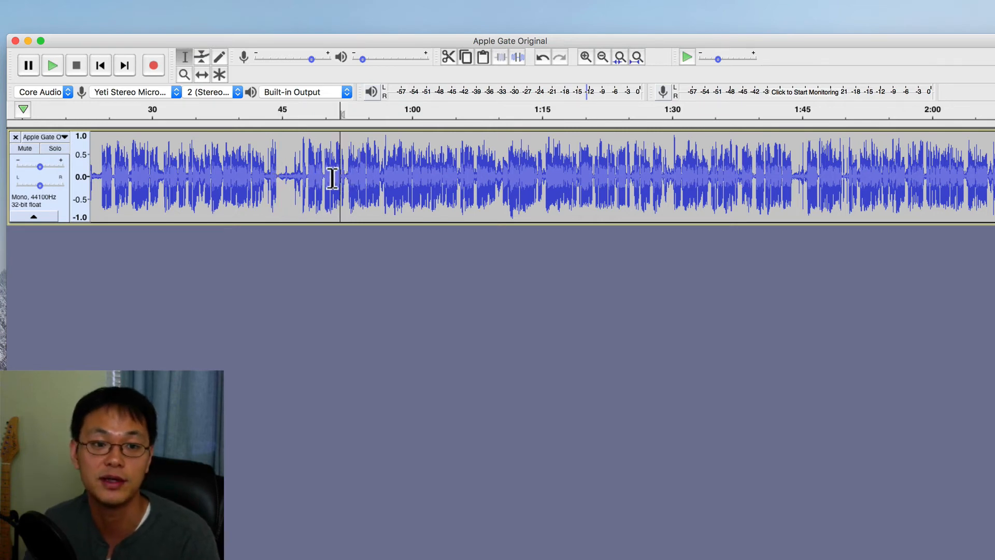
left_click(321, 174)
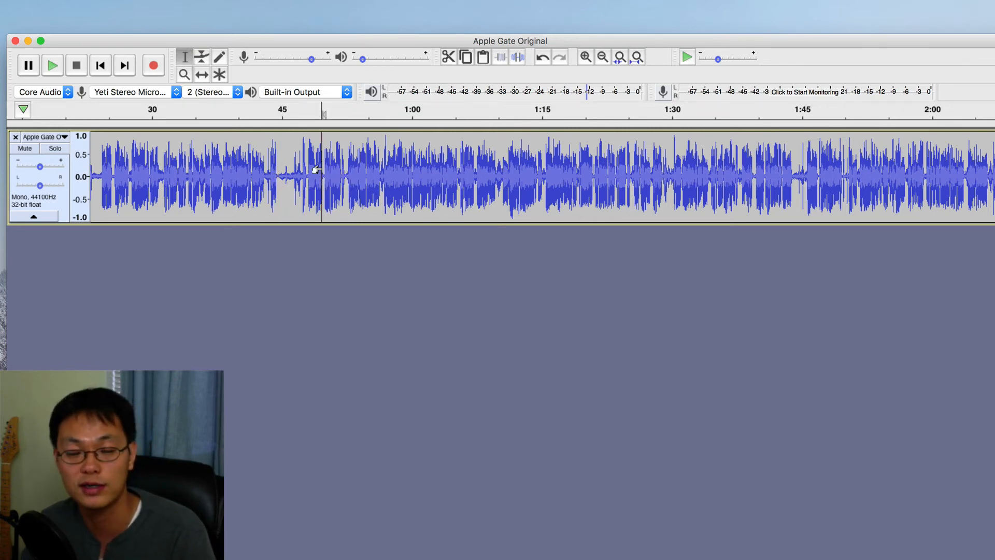
key("space")
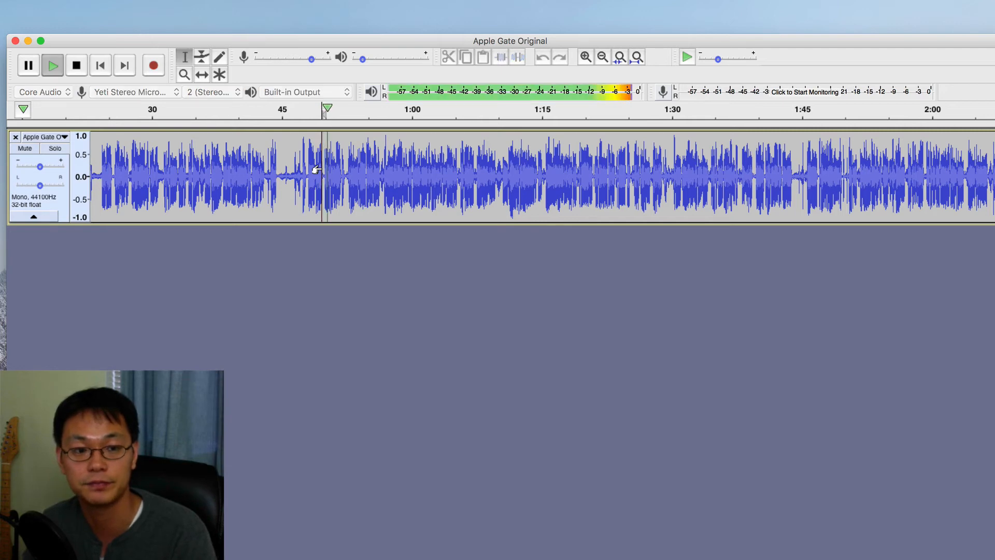
key("space")
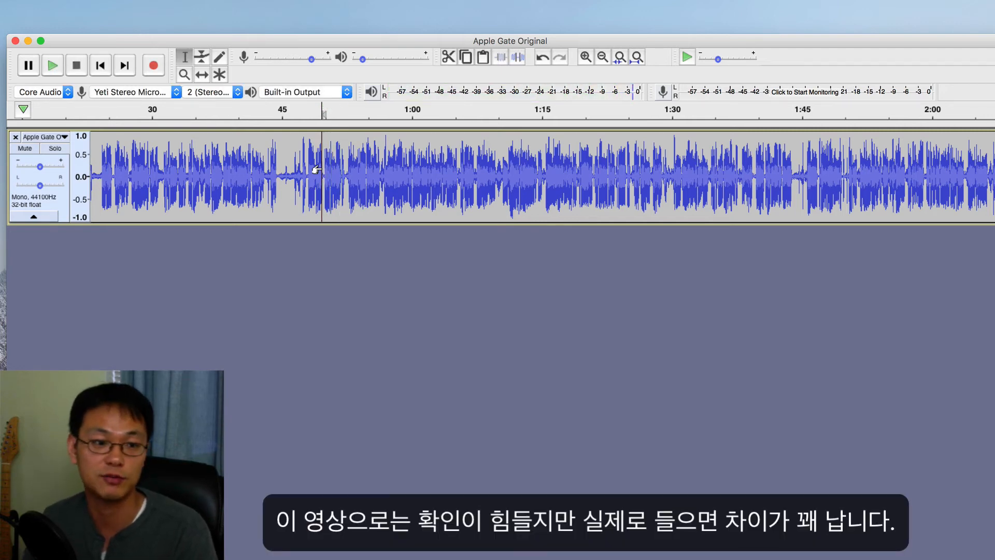
Step: Select the whole track and apply a Hard Limit Limiter with limit -4.00 dB, hold 10 ms and no make-up gain
left_click(62, 202)
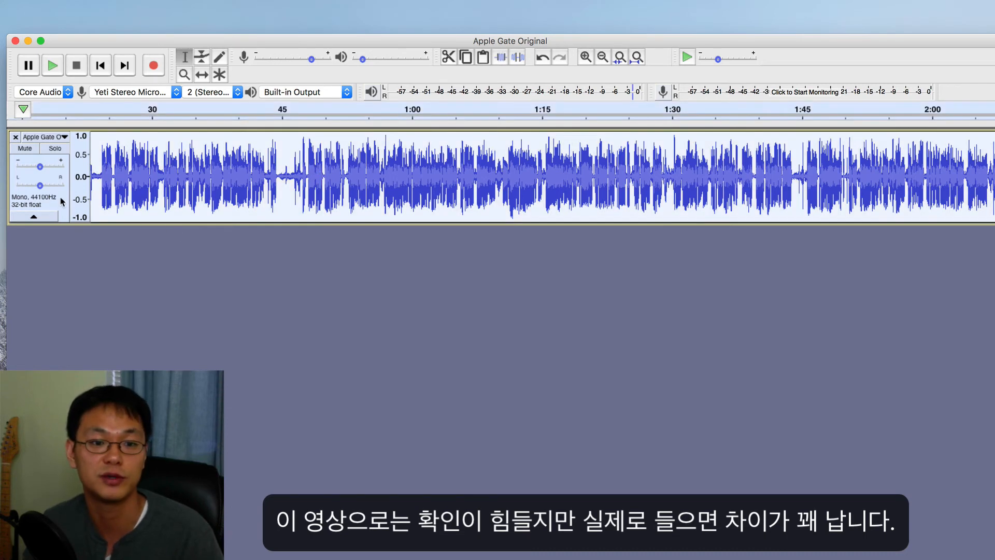
left_click(181, 166)
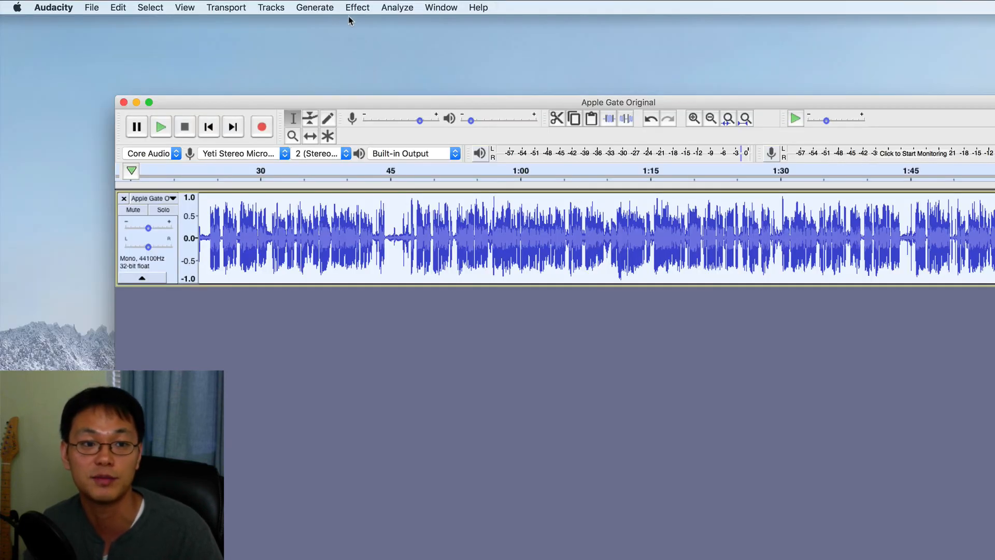
left_click(362, 9)
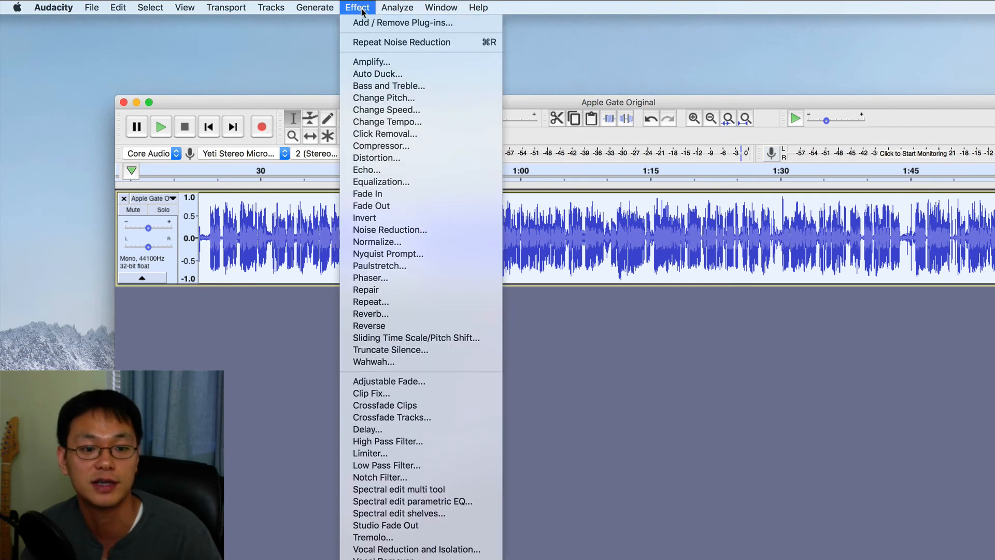
left_click(410, 454)
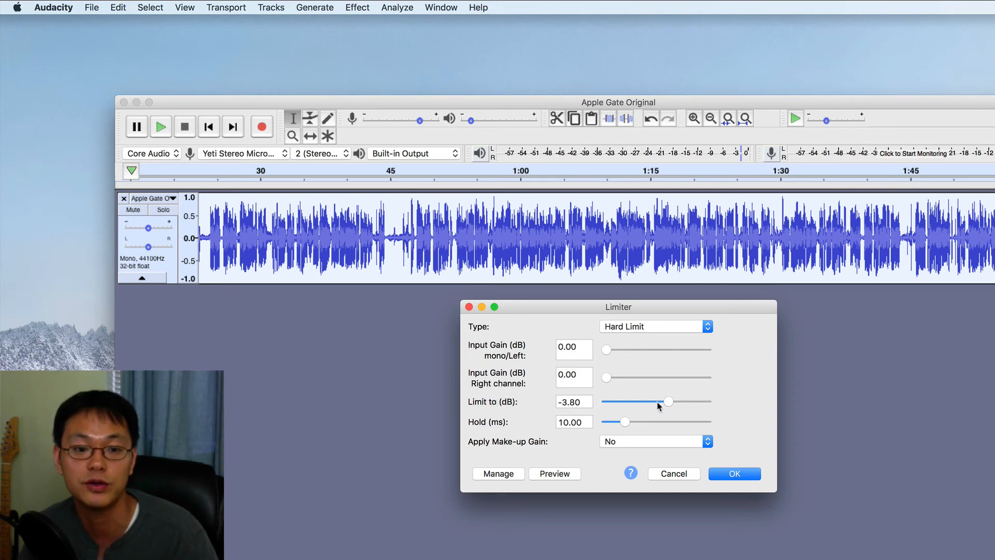
left_click_drag(669, 402, 602, 403)
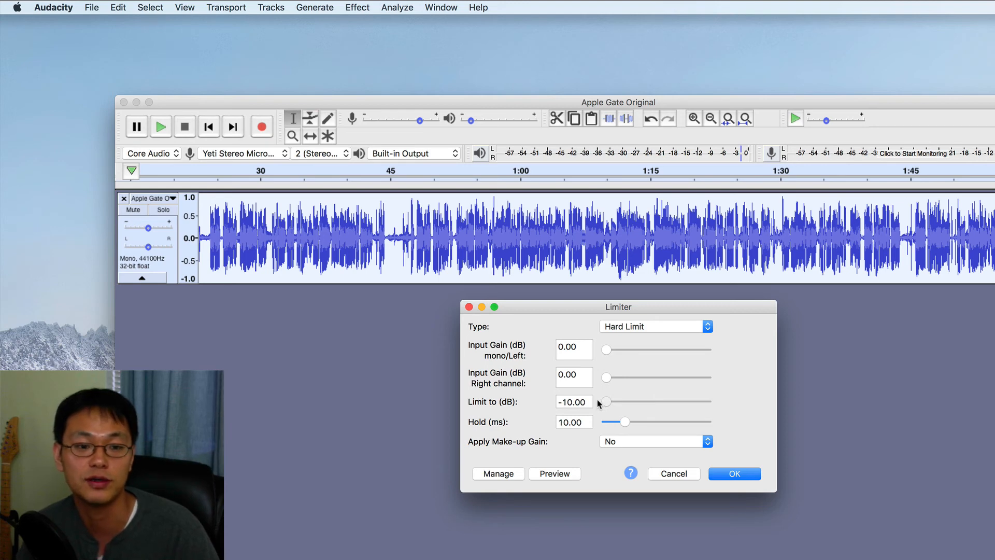
mouse_move(604, 402)
left_mouse_down()
mouse_move(658, 413)
mouse_move(589, 408)
left_mouse_up()
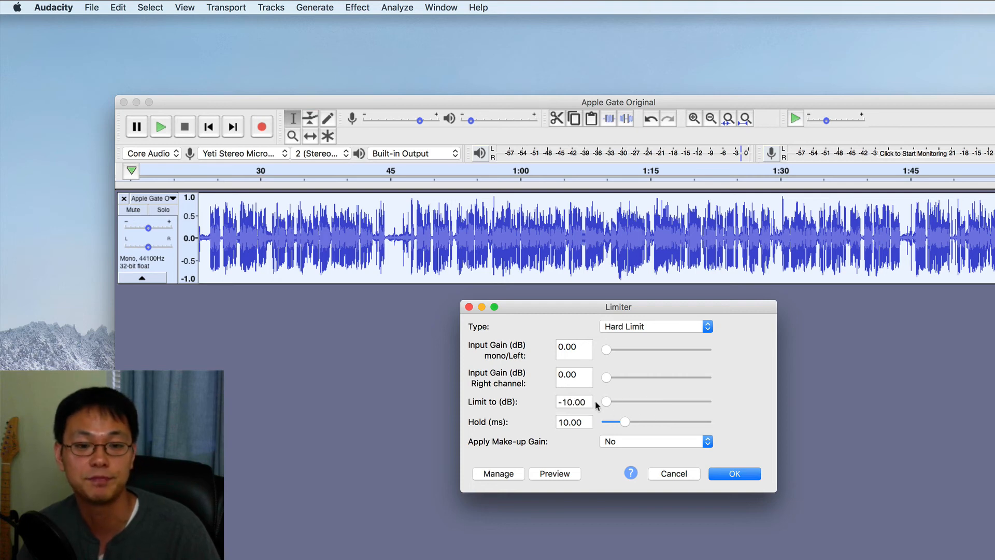
mouse_move(607, 402)
left_mouse_down()
mouse_move(658, 403)
mouse_move(599, 402)
left_mouse_up()
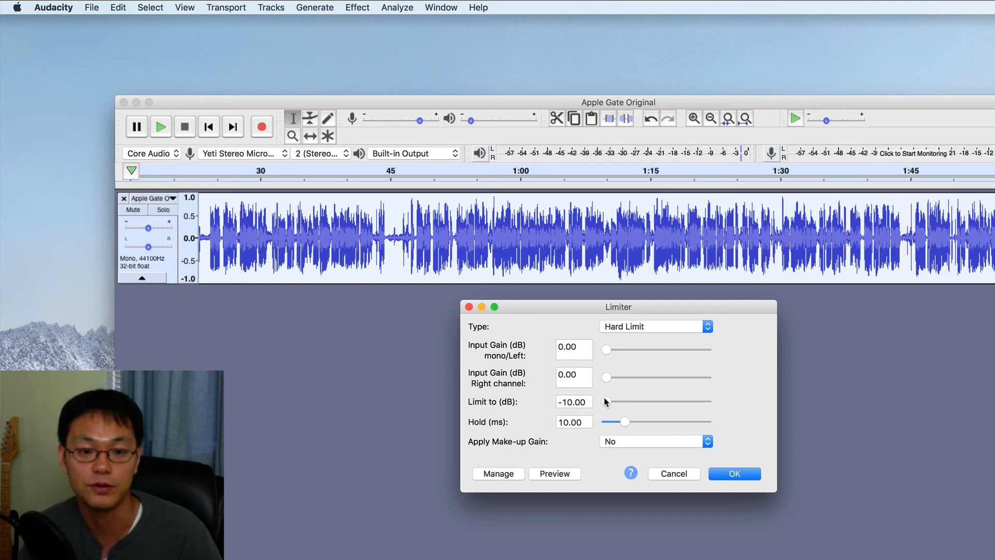
left_click_drag(606, 403, 666, 414)
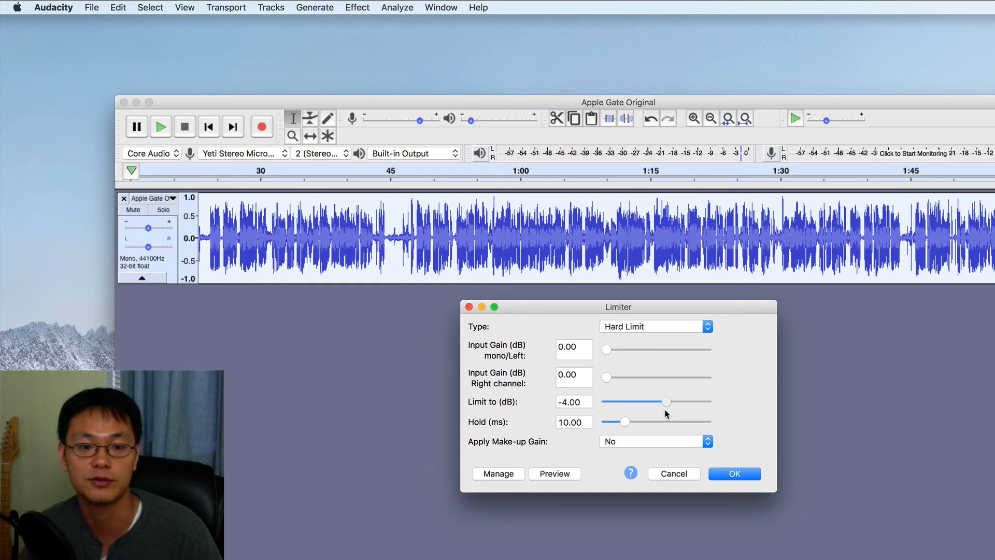
left_click(733, 473)
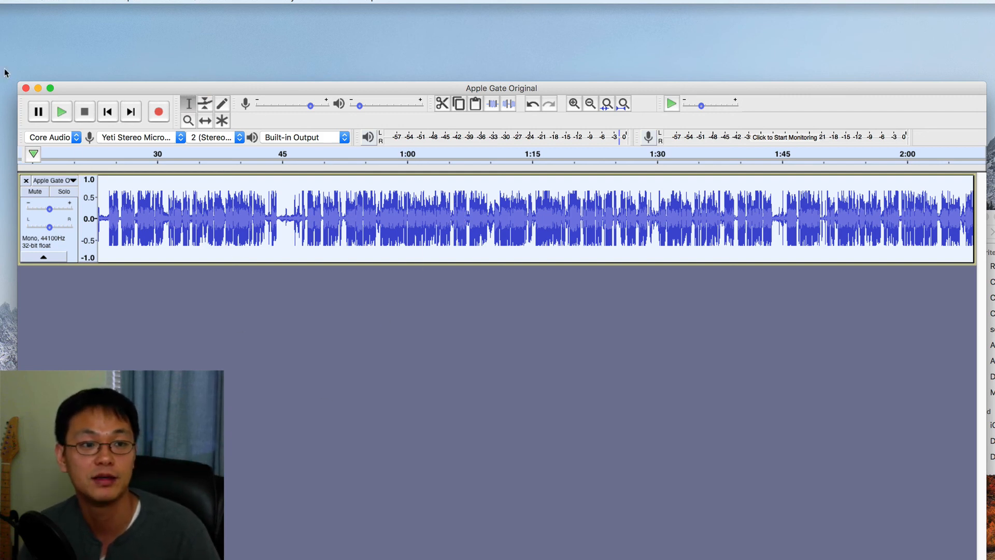
Step: Export the track as a WAV file named Apple Gate Original
left_click(87, 7)
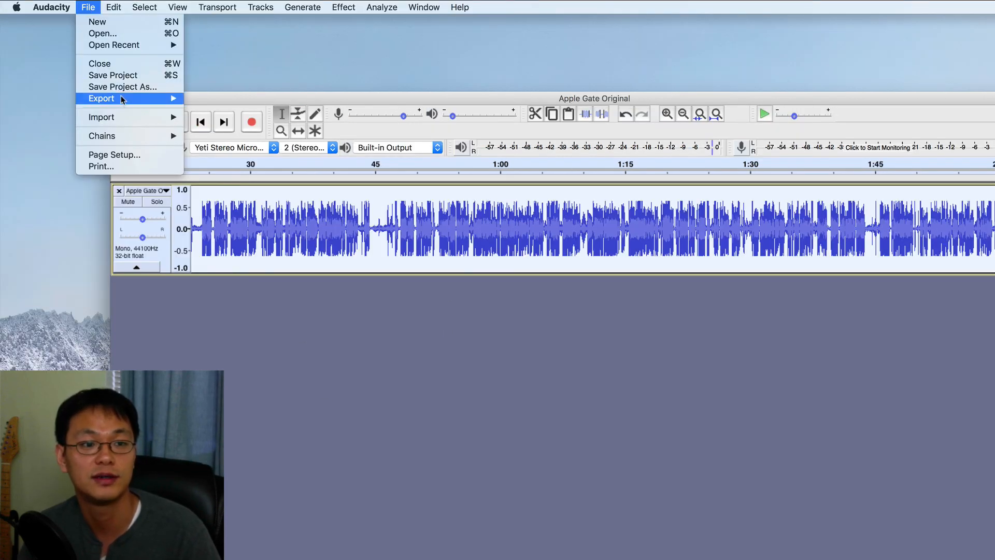
mouse_move(124, 98)
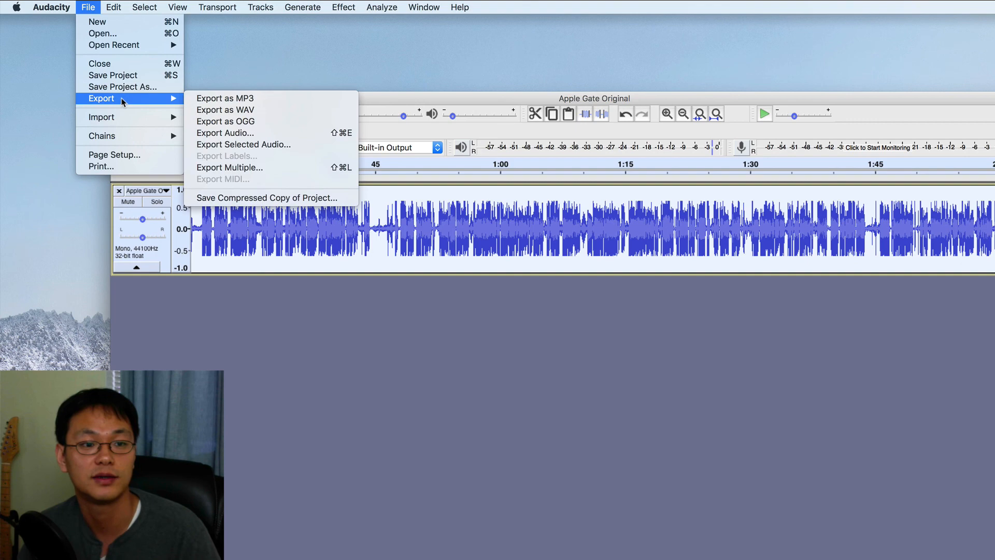
left_click(252, 110)
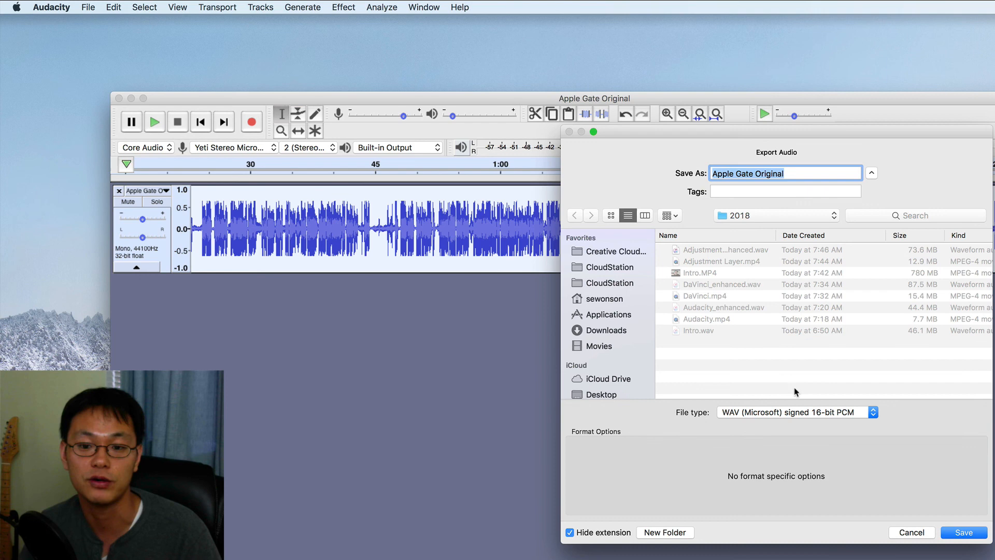
left_click(979, 534)
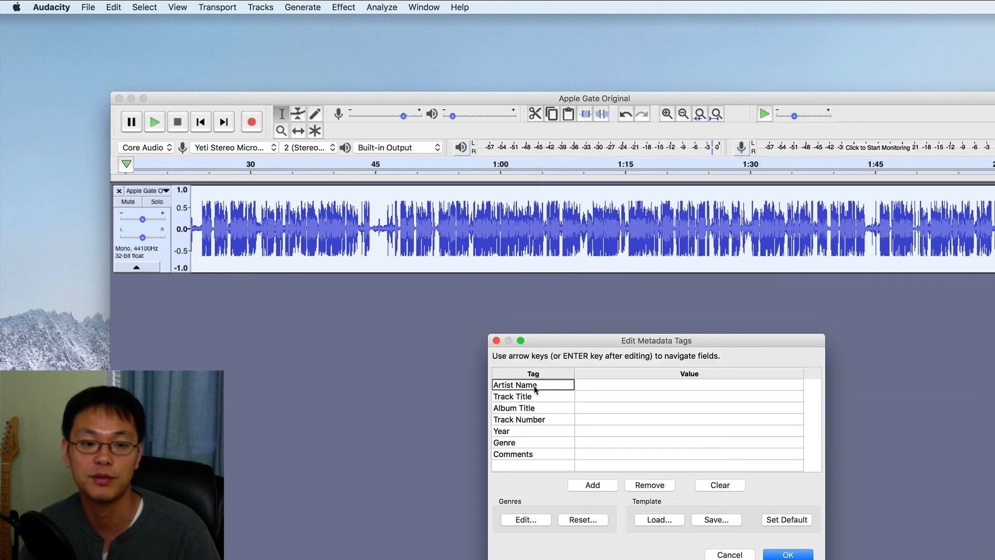